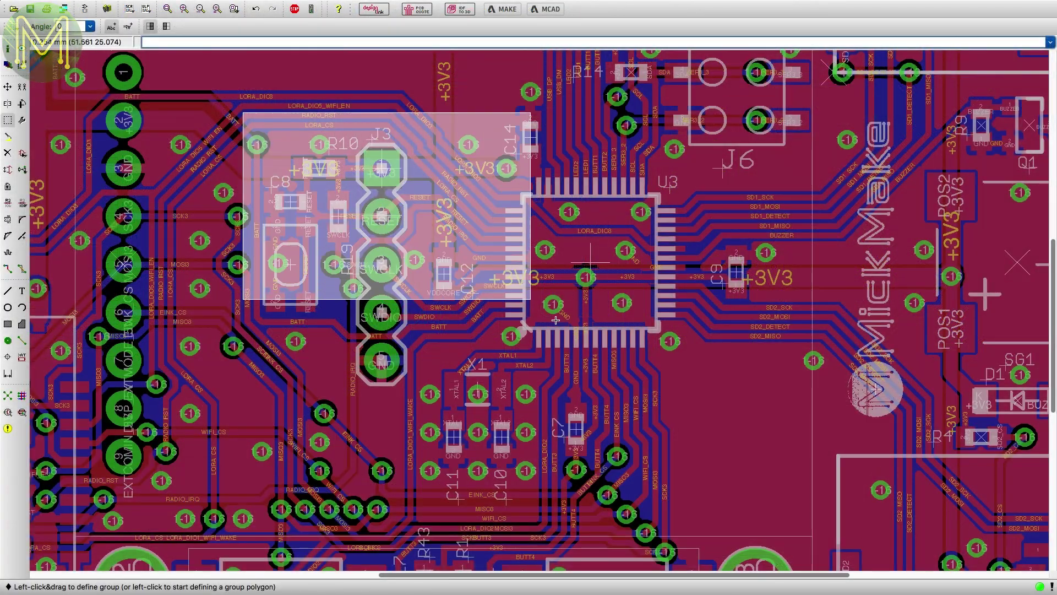
Step: Box-select the parts around J3 and R10 as a group and bring up Move: Group
left_click_drag(532, 300, 679, 479)
right_click(511, 275)
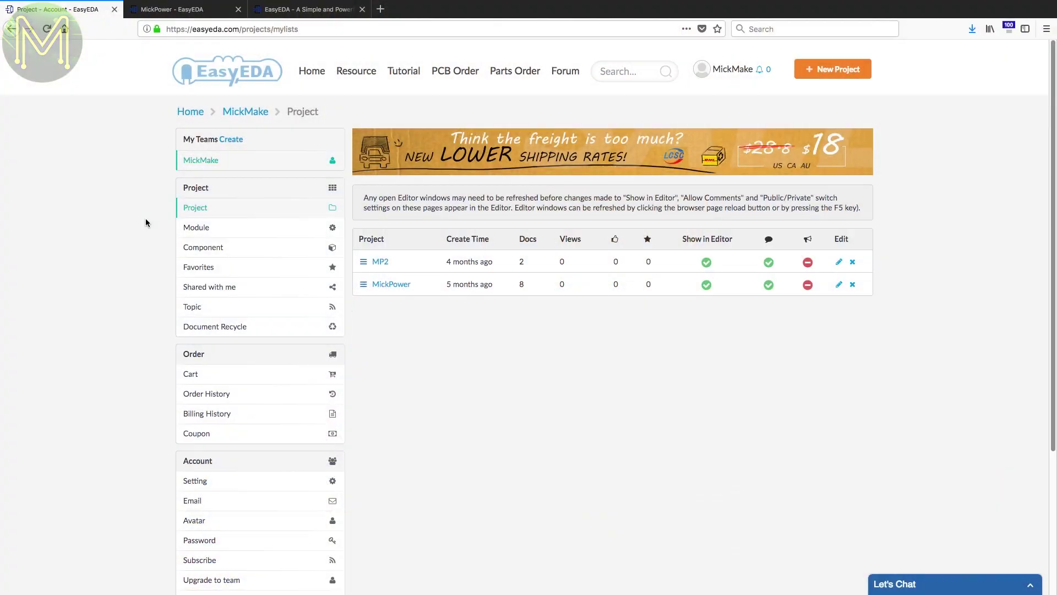
Step: Go to the MickPower project page, then show the MickPower3 schematic tab in the editor
left_click(199, 10)
scroll(893, 132, "down", 10)
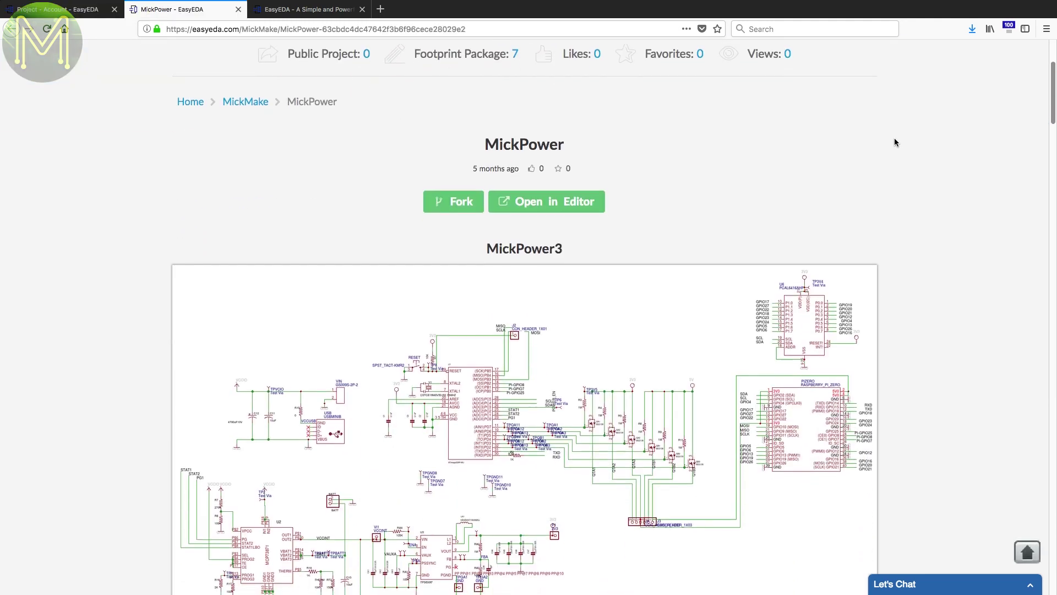
scroll(879, 144, "down", 7)
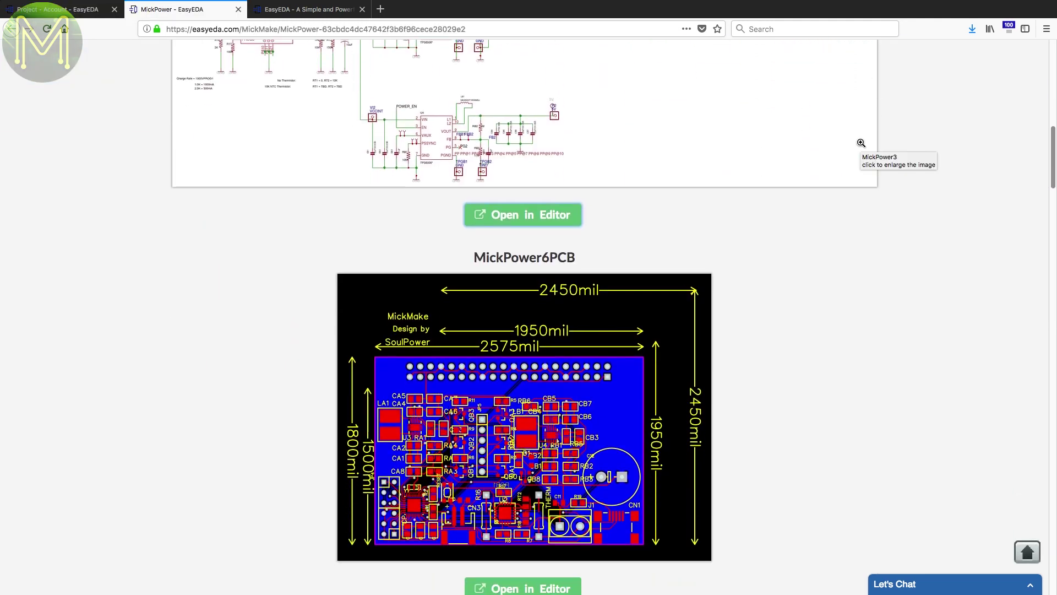
left_click(322, 11)
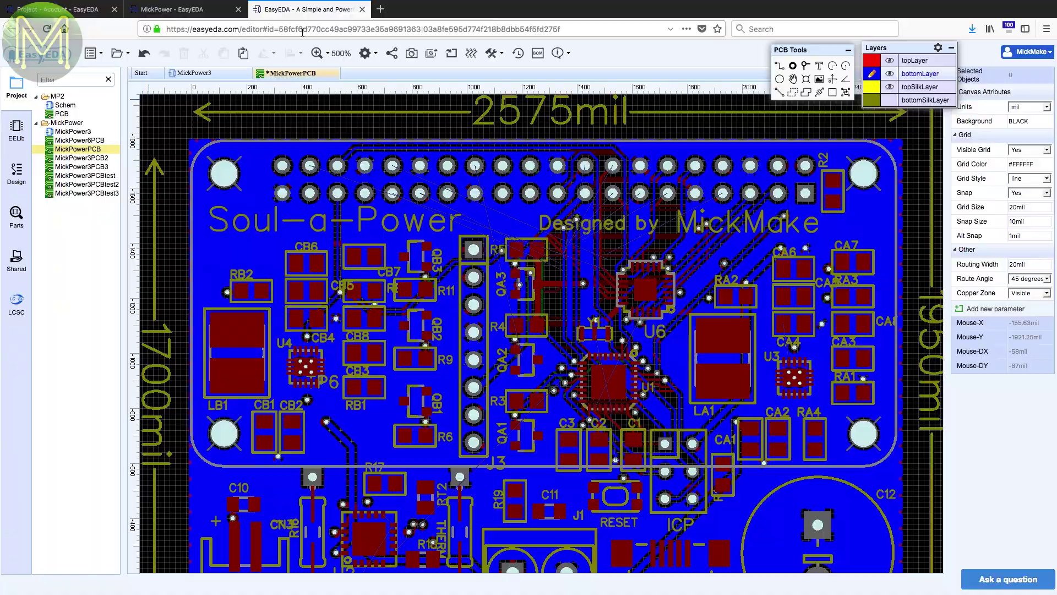
left_click(219, 75)
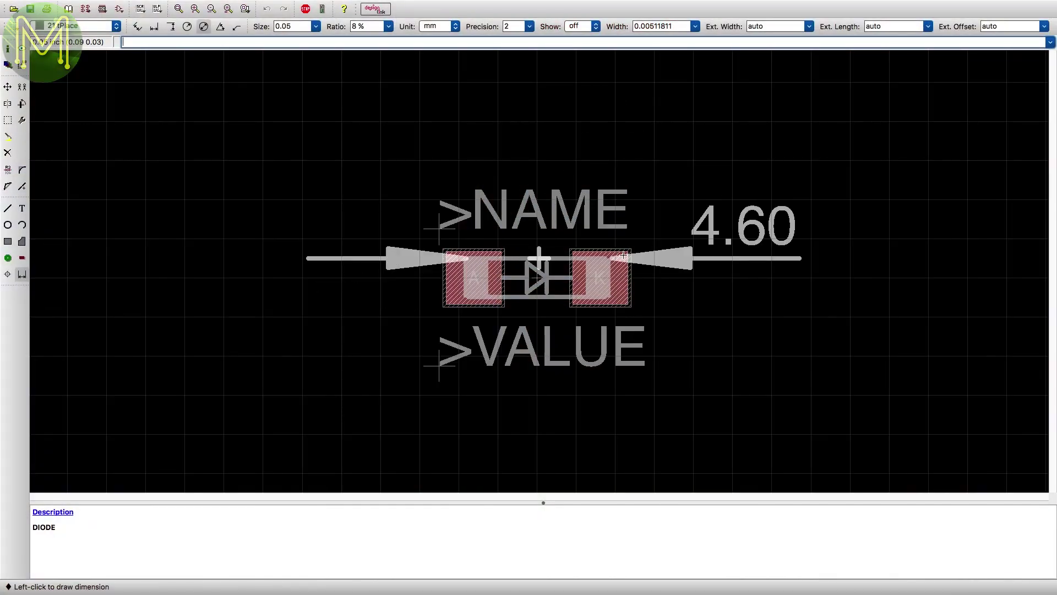
Step: Finish the 4.60 mm dimension at the K pad and place its line above >NAME
left_click(610, 256)
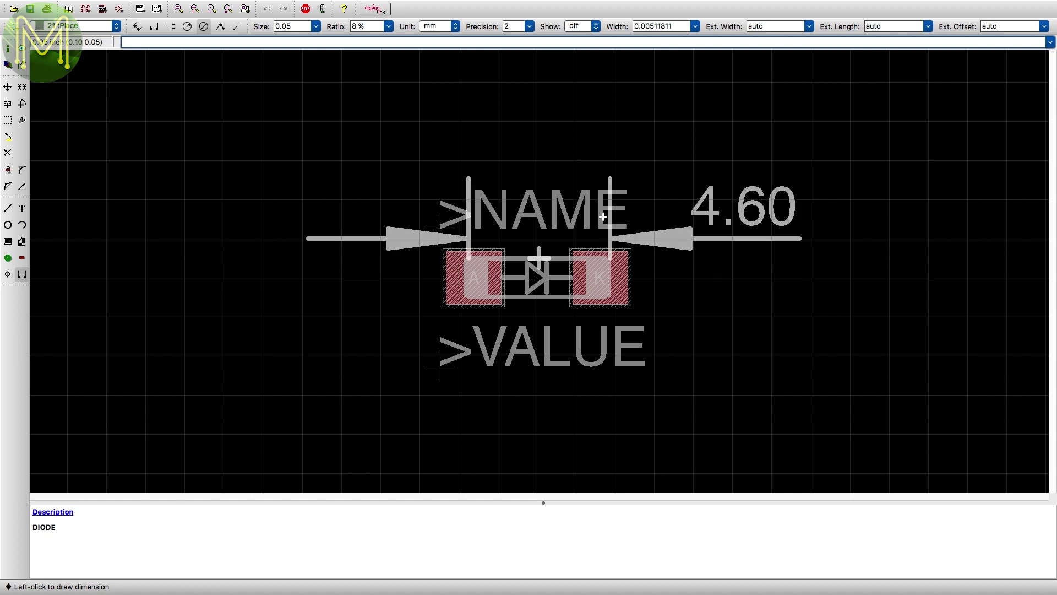
left_click(597, 154)
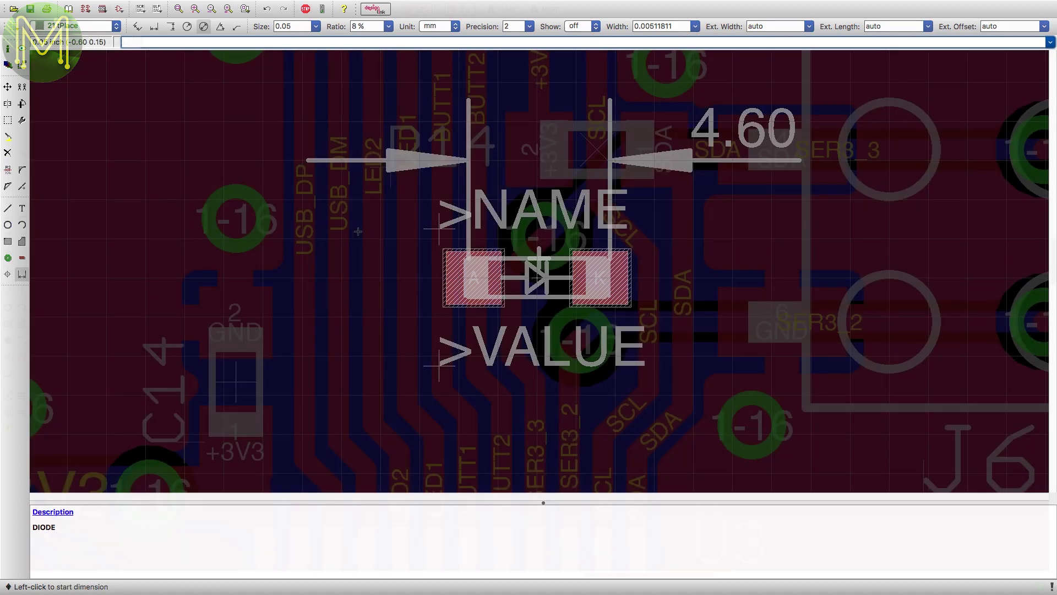
scroll(370, 364, "up", 5)
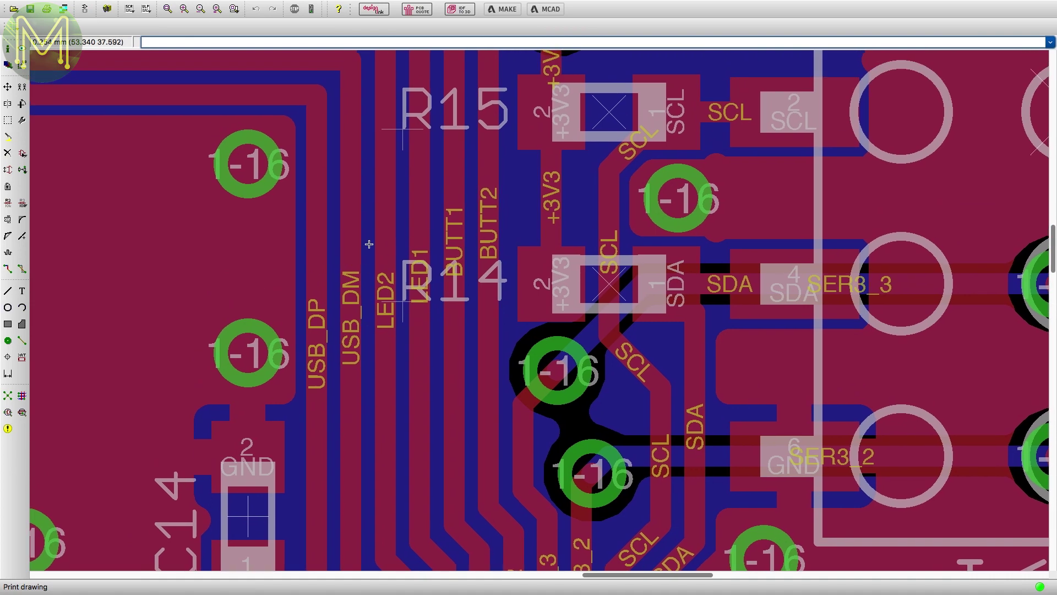
scroll(357, 287, "up", 5)
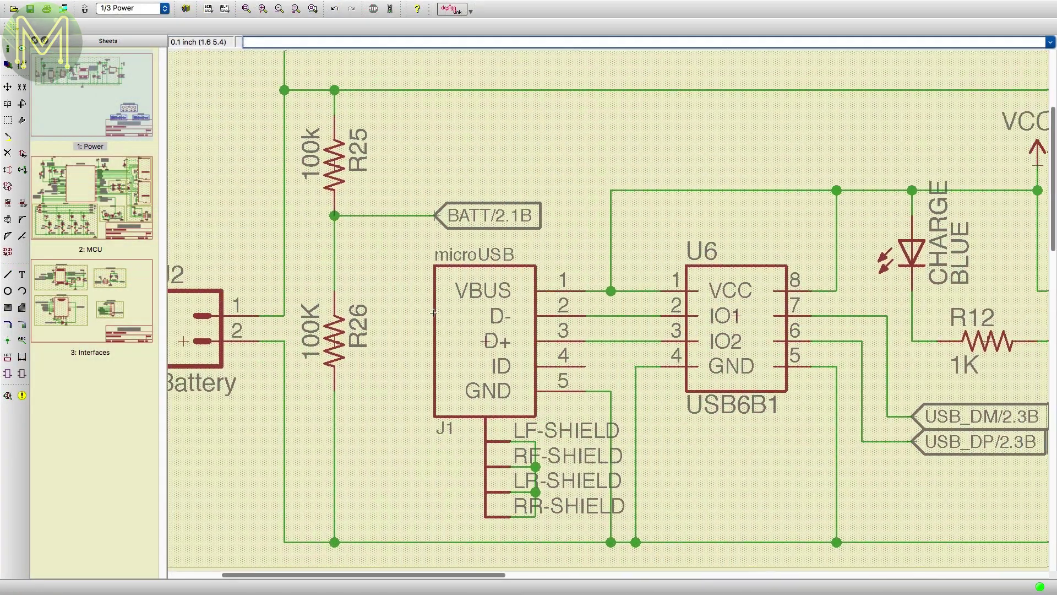
scroll(433, 313, "right", 3)
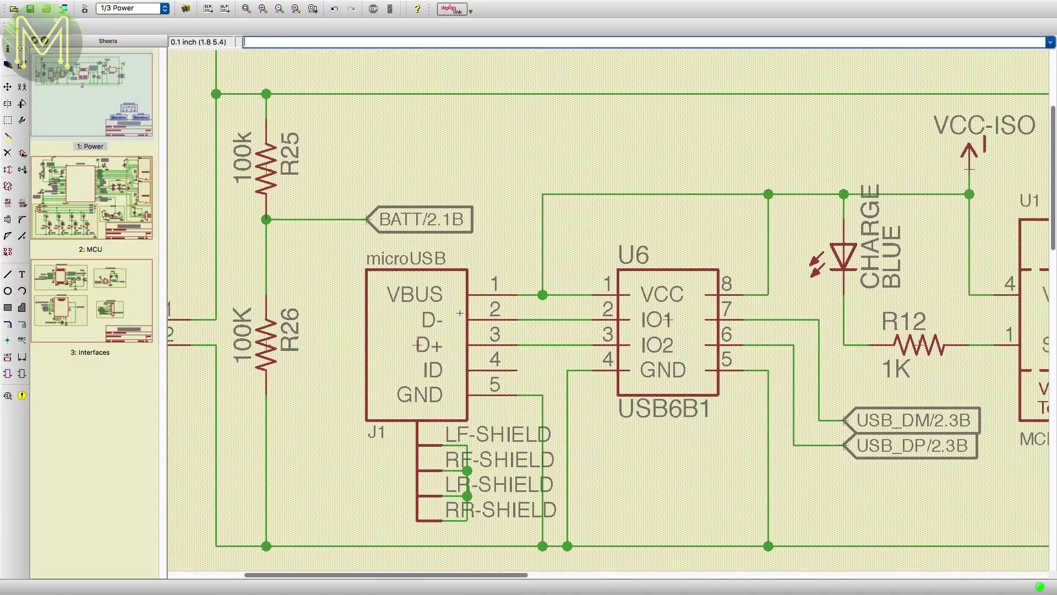
scroll(385, 322, "right", 8)
scroll(346, 327, "right", 8)
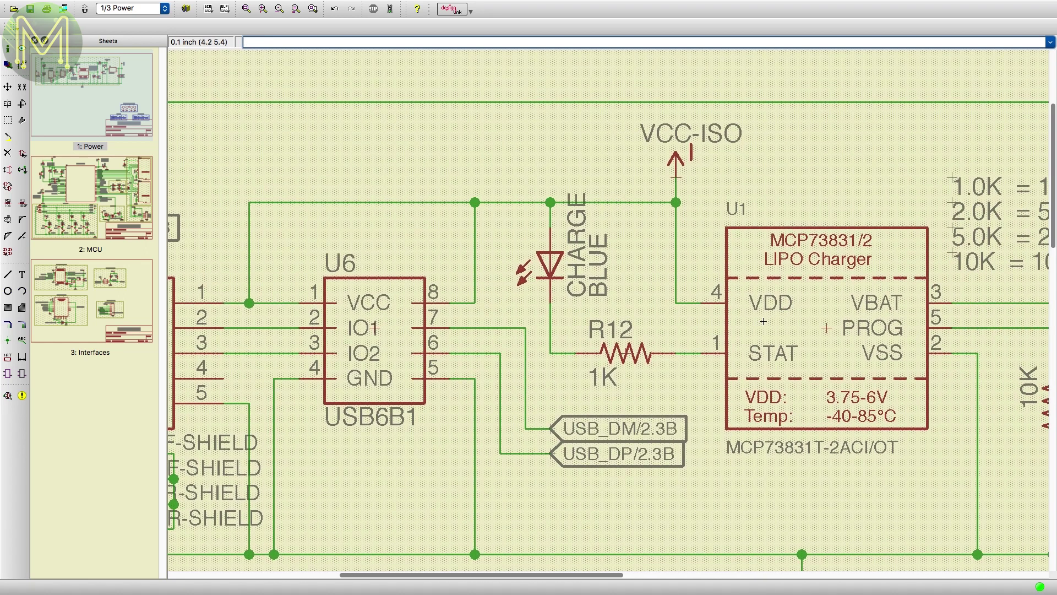
scroll(415, 333, "right", 4)
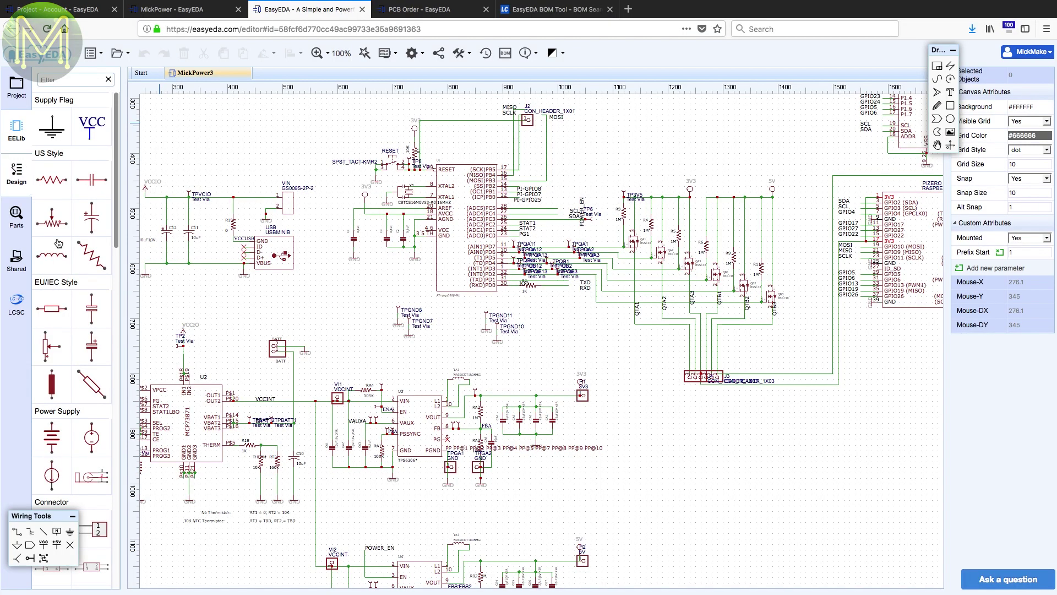
Step: Open Parts search and list General Resistor(TH) in the LCSC (Official) catalogue
scroll(69, 322, "down", 4)
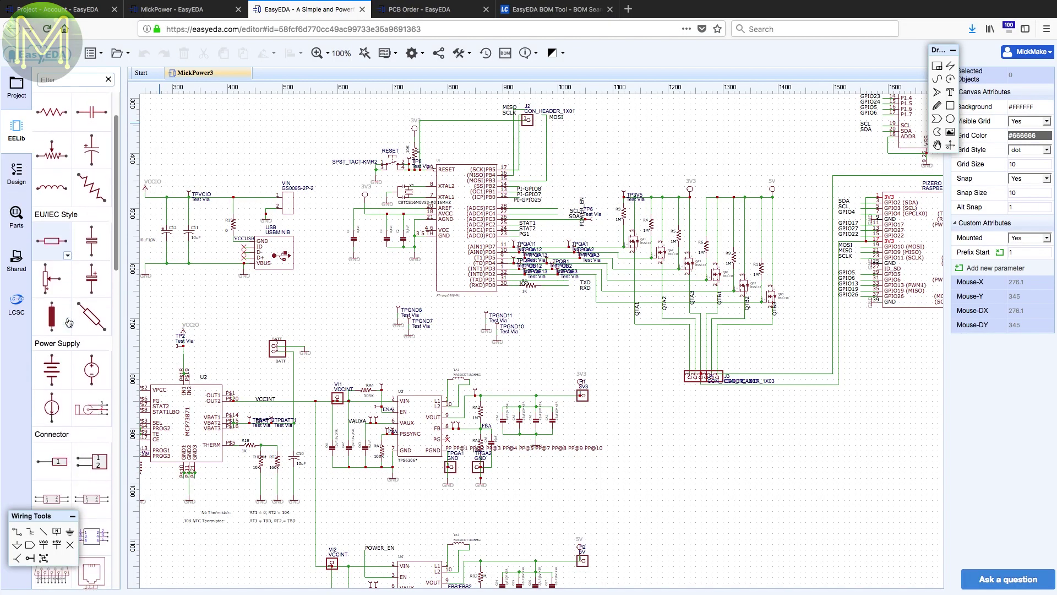
scroll(69, 322, "down", 5)
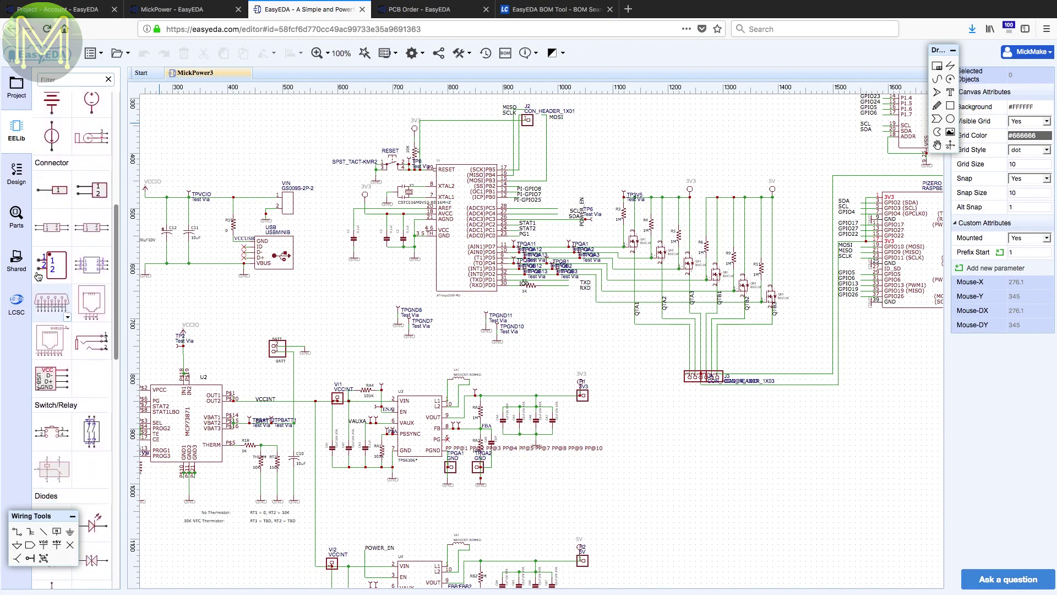
left_click(16, 175)
left_click(17, 216)
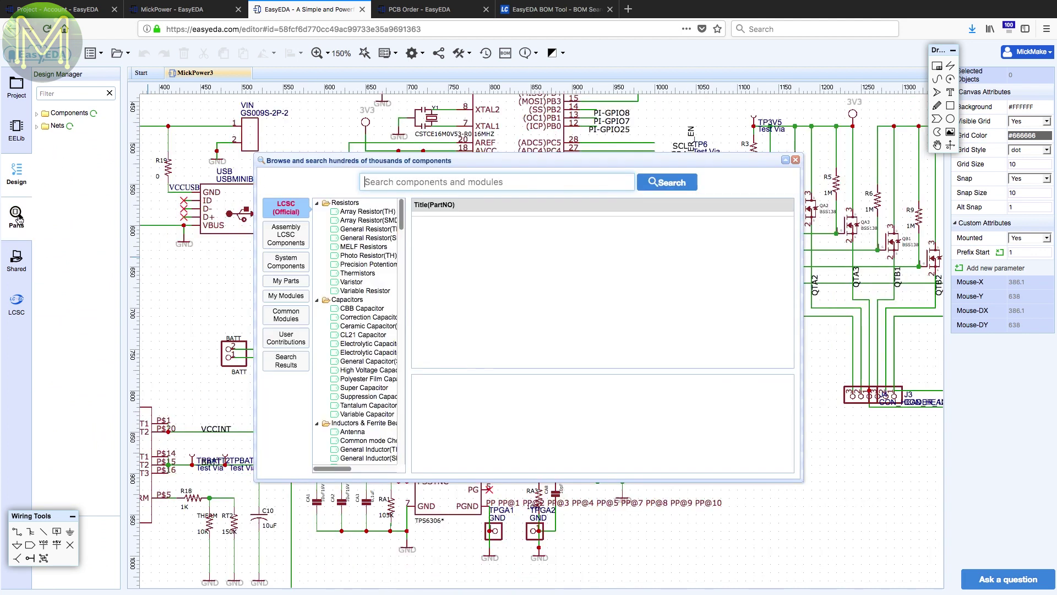
left_click(287, 238)
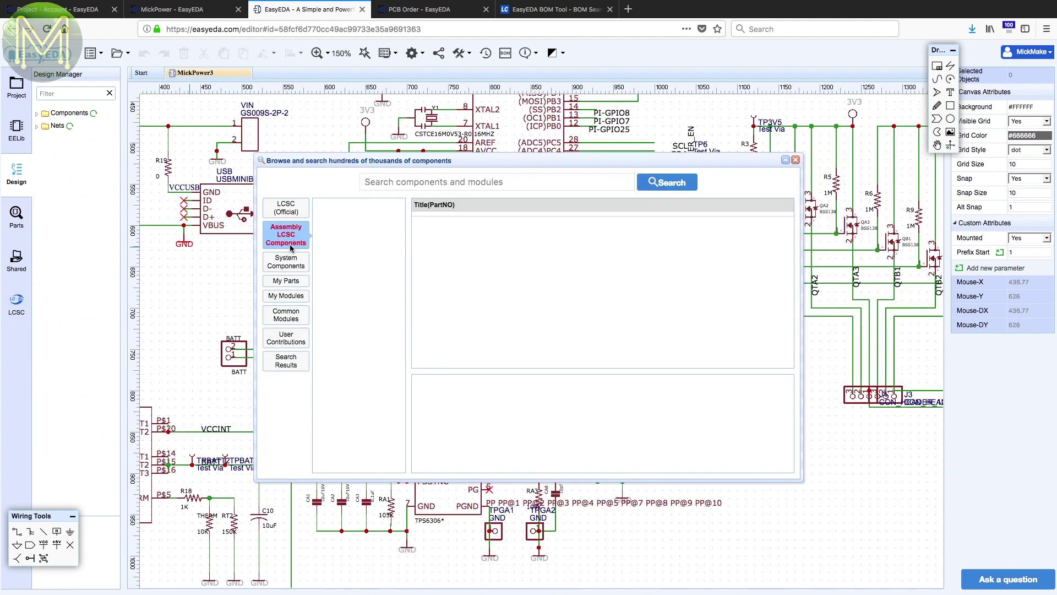
left_click(285, 210)
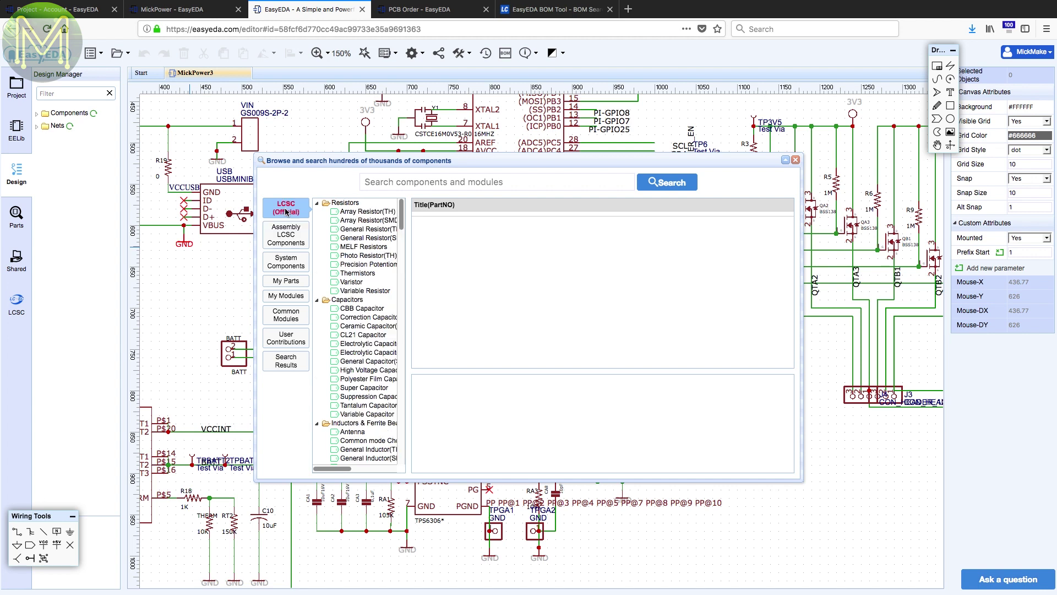
left_click(353, 230)
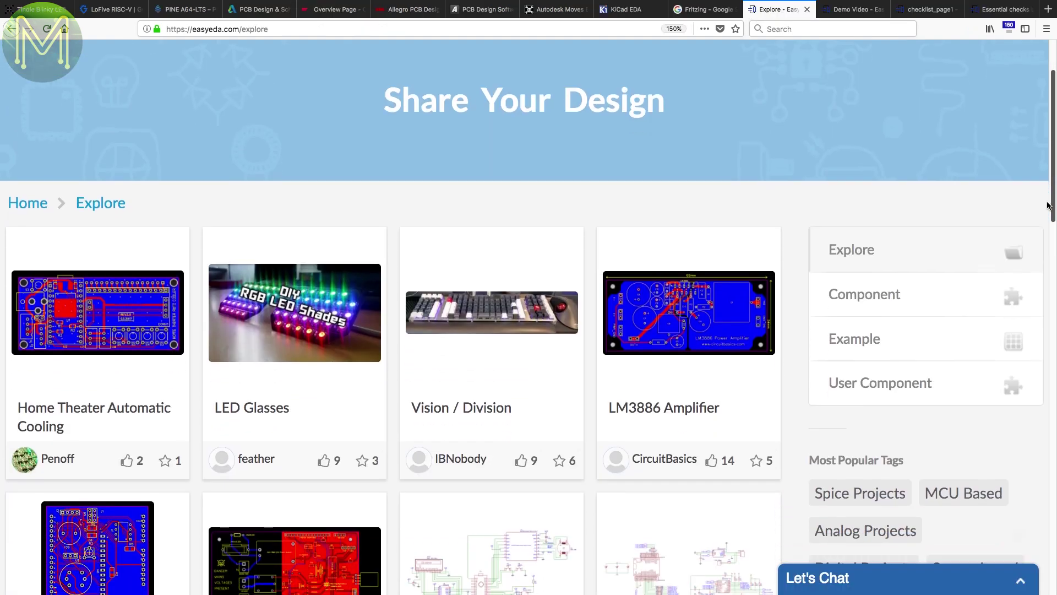
scroll(1017, 322, "down", 10)
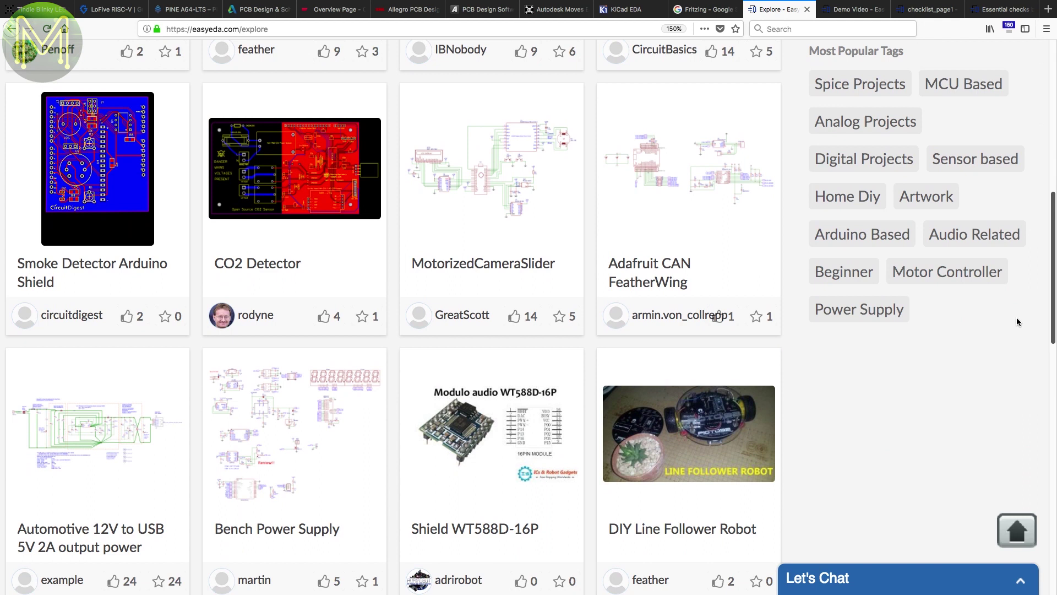
Step: Scroll the Explore project list and advance two pages to explore/3
scroll(1016, 318, "down", 10)
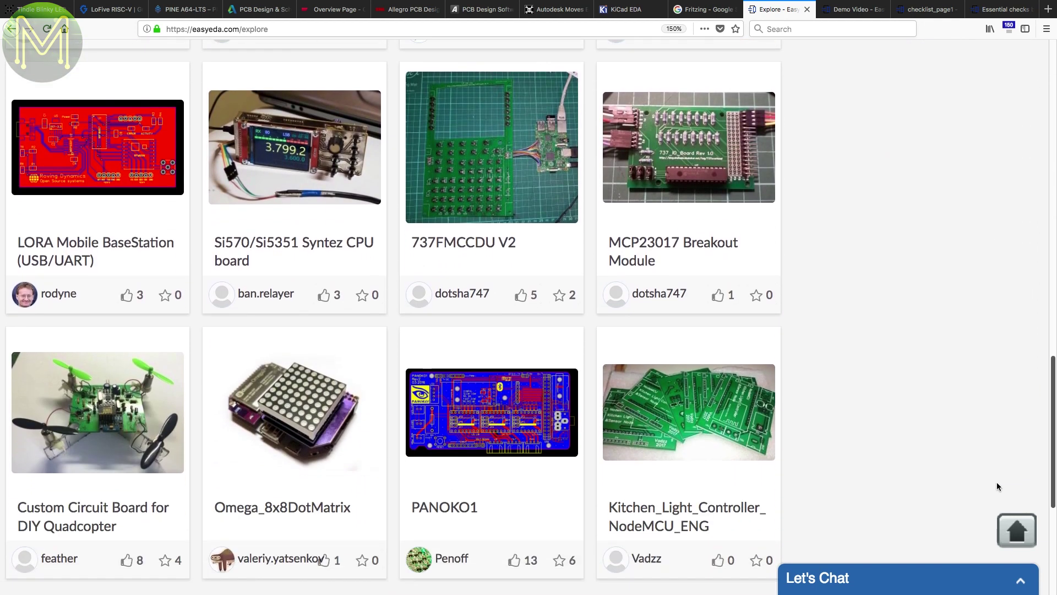
scroll(996, 486, "down", 3)
left_click(31, 512)
scroll(1035, 287, "down", 8)
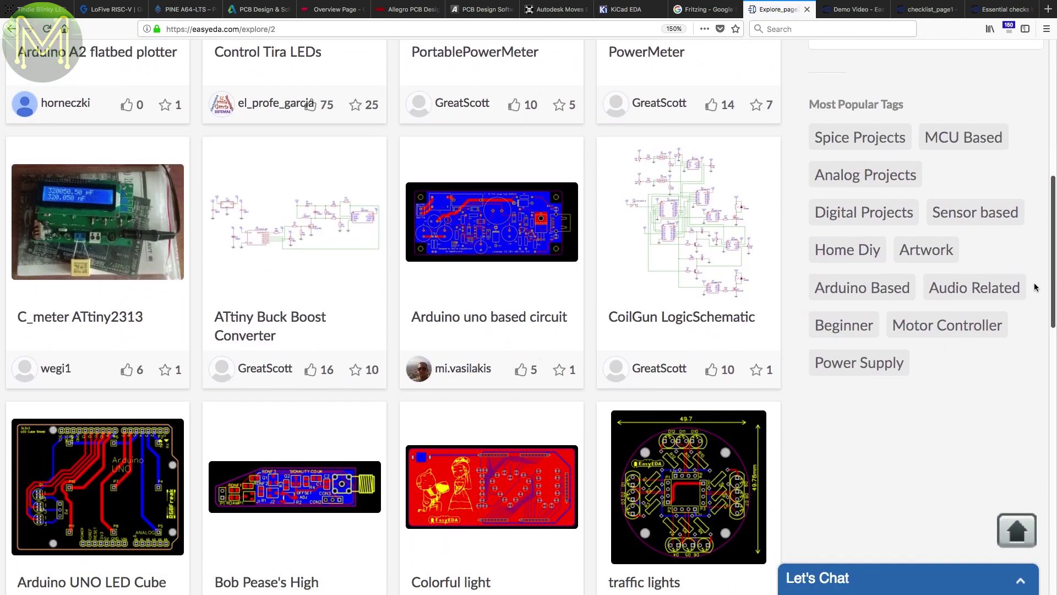
scroll(1035, 286, "down", 10)
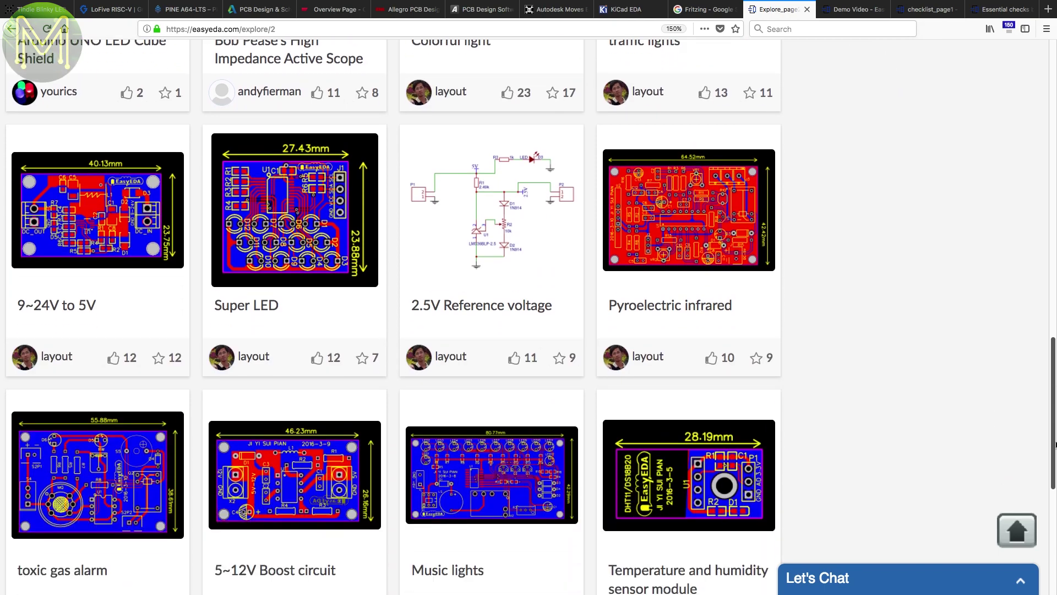
scroll(1055, 443, "down", 3)
left_click(113, 570)
scroll(1051, 256, "down", 10)
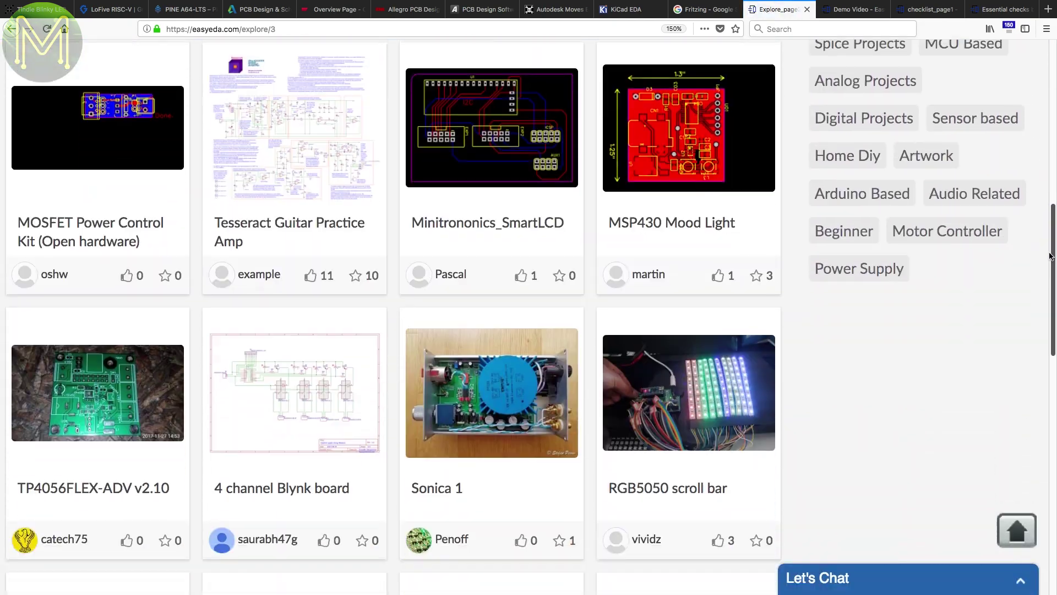
scroll(1052, 256, "down", 5)
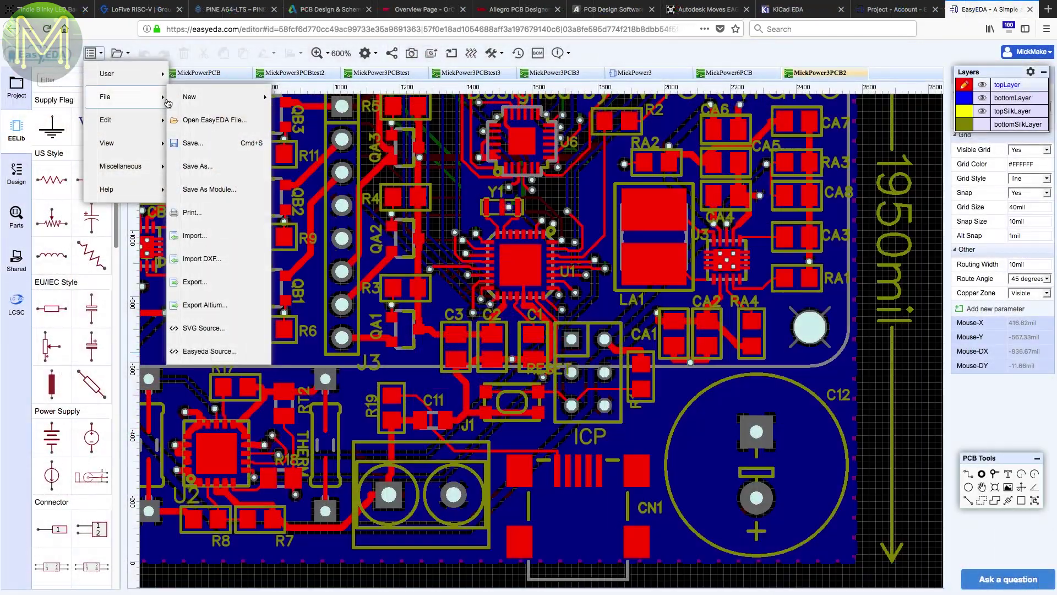
Step: Keep 1:1 PDF as the export format, switch to bottomLayer and rebuild the copper area
left_click(226, 282)
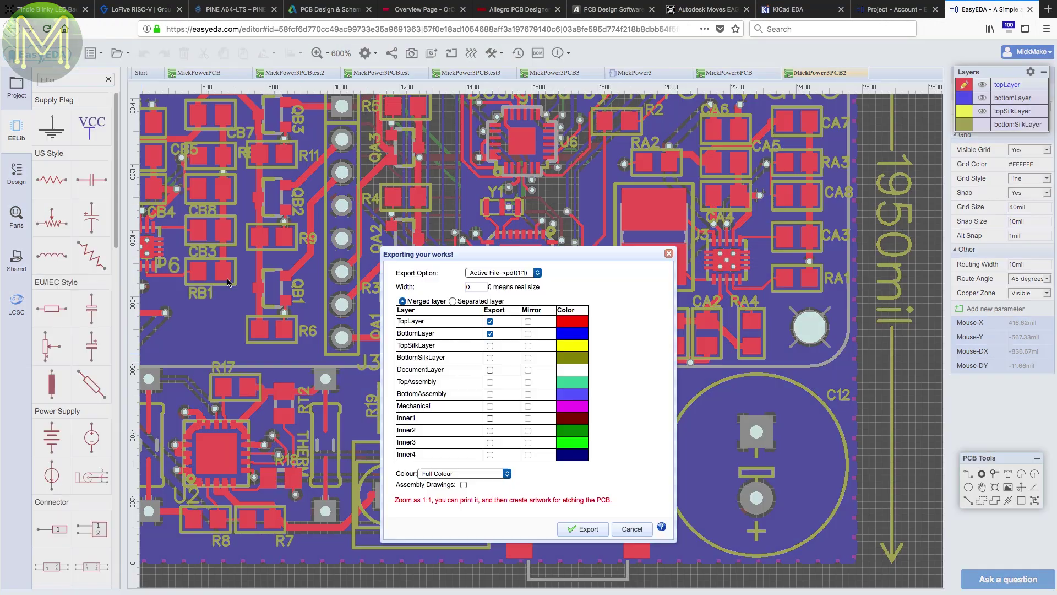
left_click(536, 273)
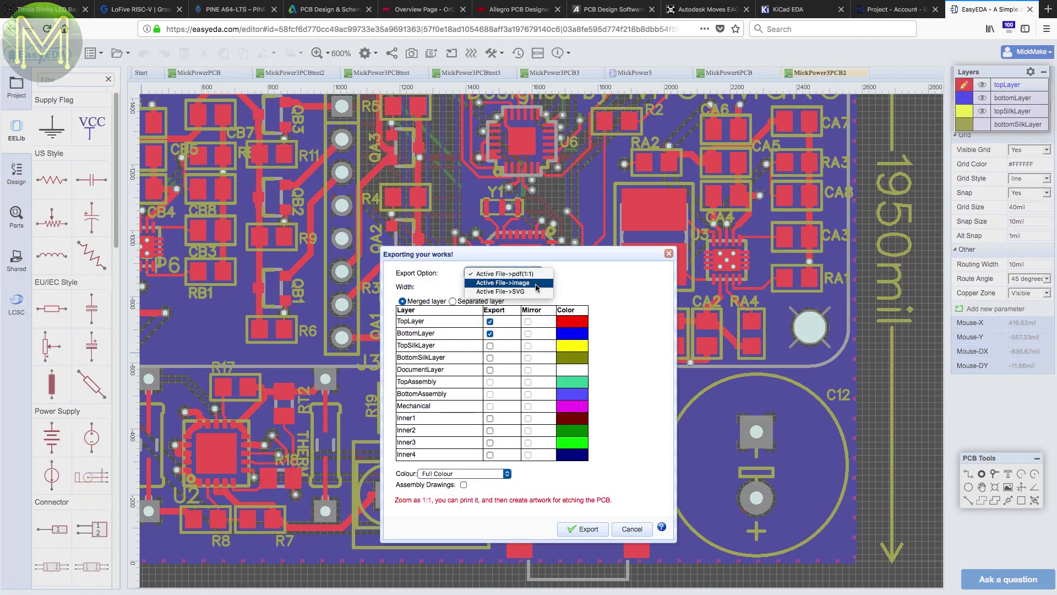
left_click(596, 290)
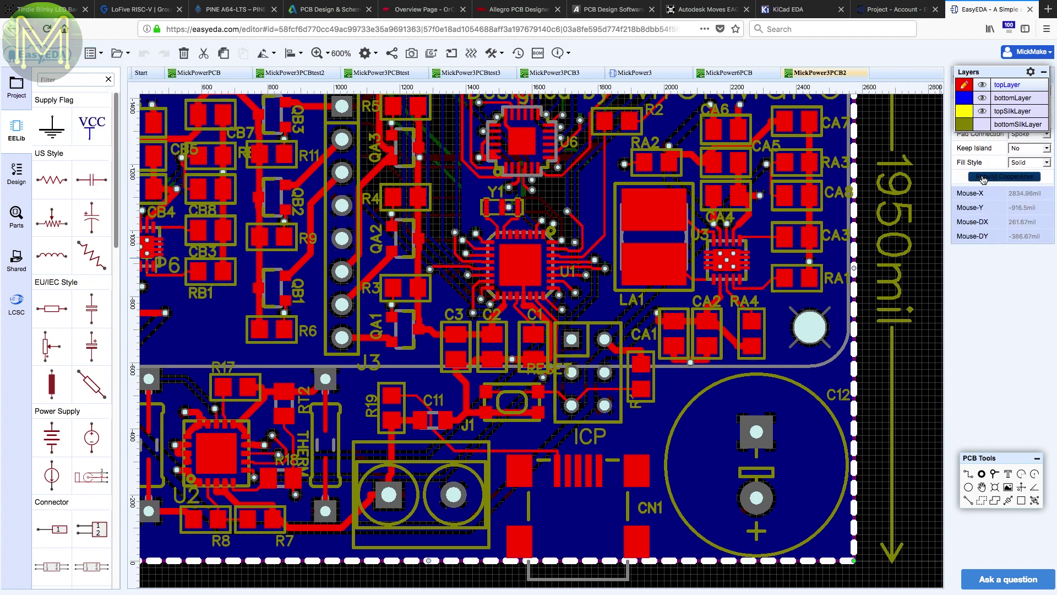
key("b")
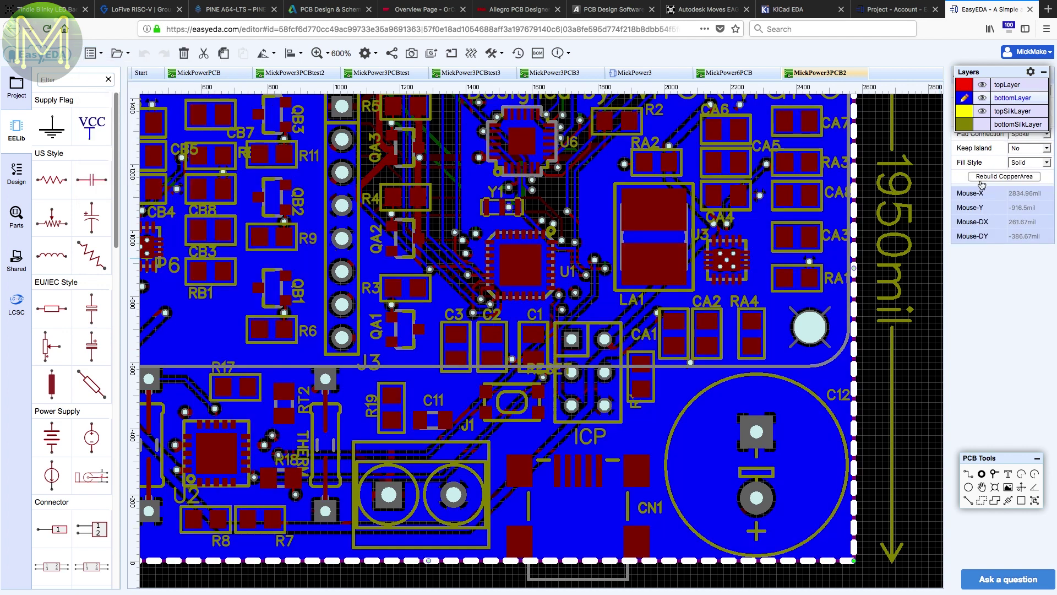
left_click(471, 53)
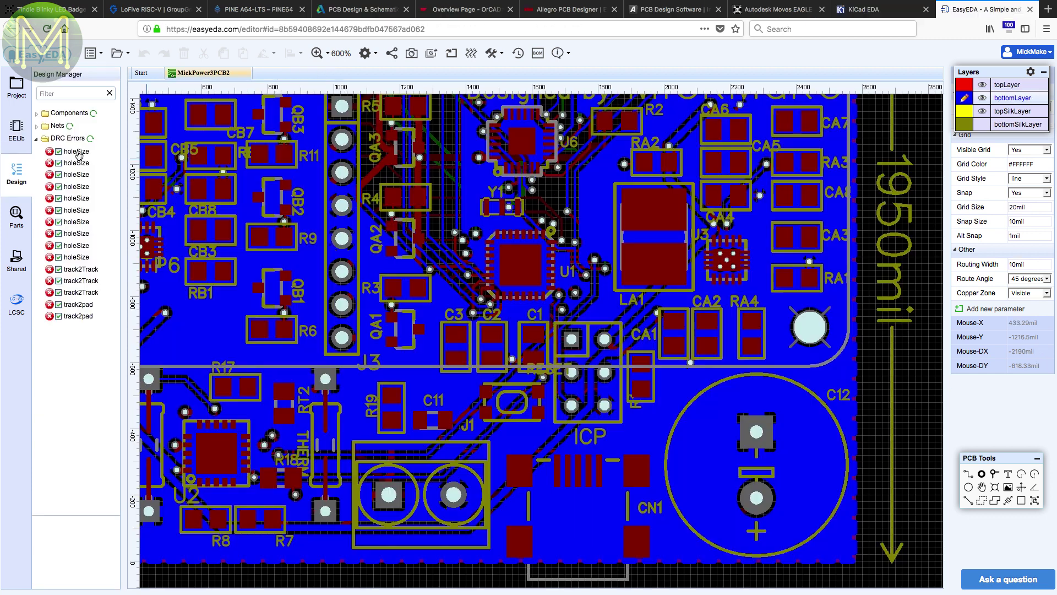
Step: Jump to the first holeSize DRC error, then view the available system scripts
left_click(79, 151)
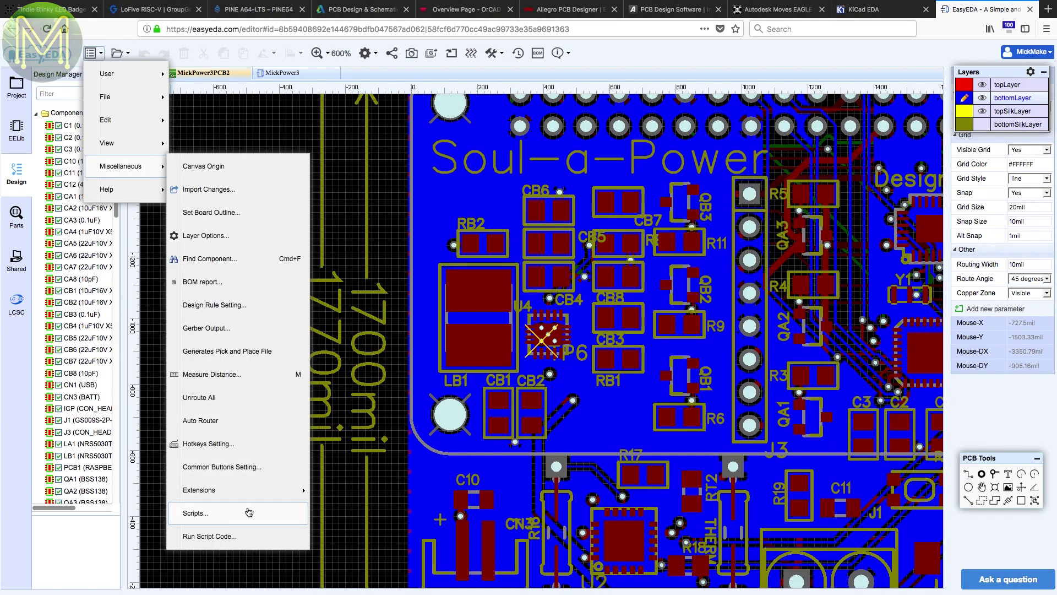
left_click(250, 511)
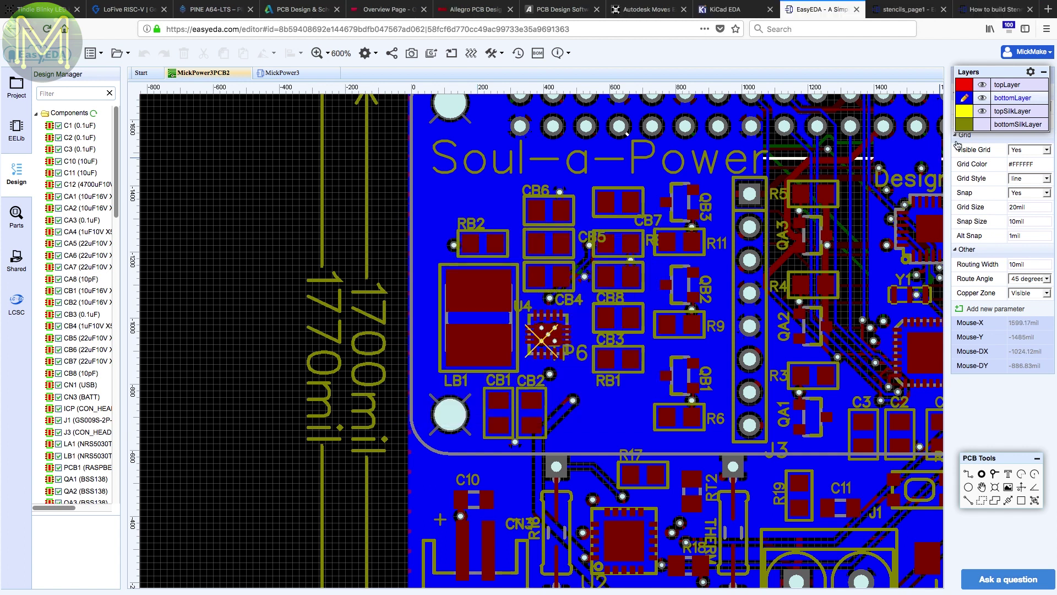
mouse_move(973, 126)
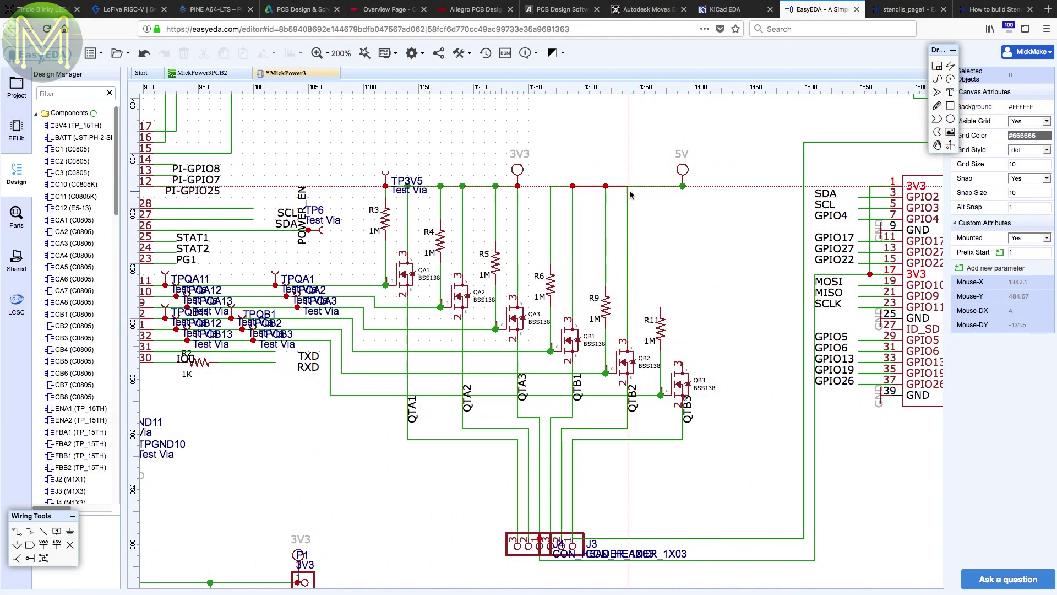
Step: Wire R11's top pin to the 5V rail, then move the U3 block up-left
left_click(630, 194)
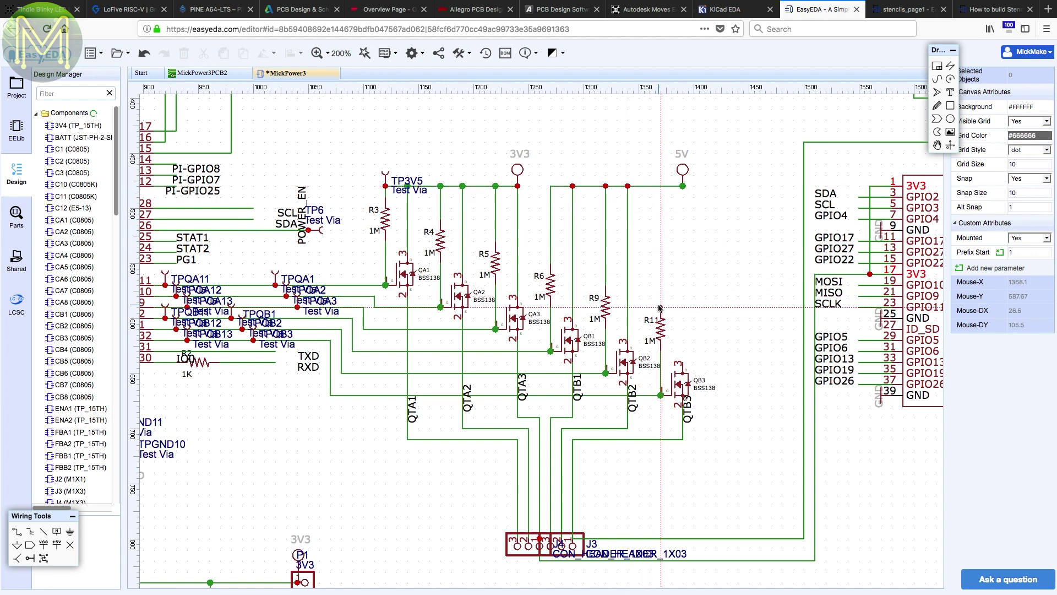
left_click(661, 185)
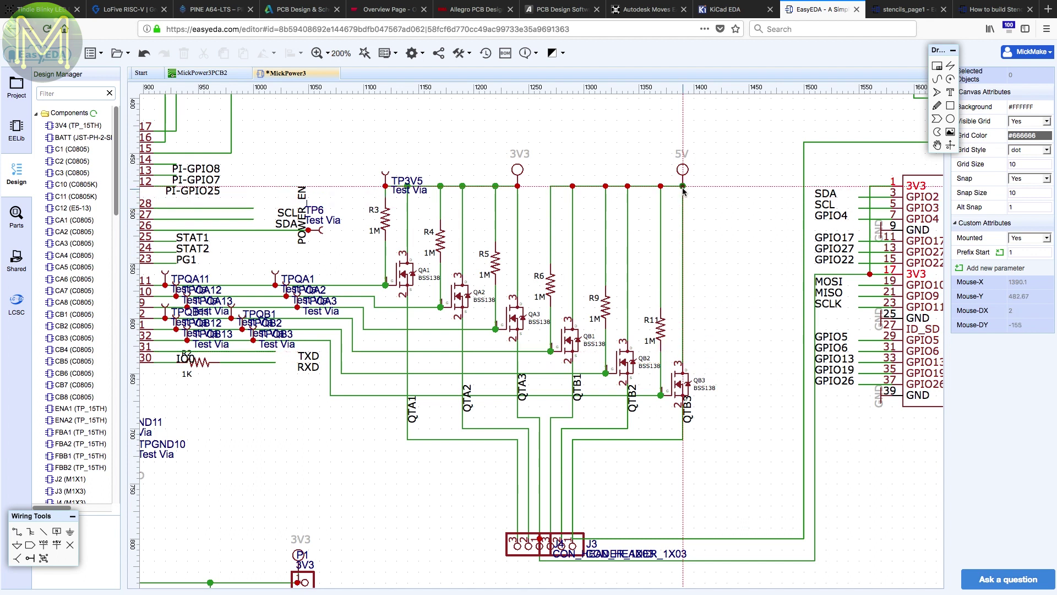
scroll(584, 242, "left", 3)
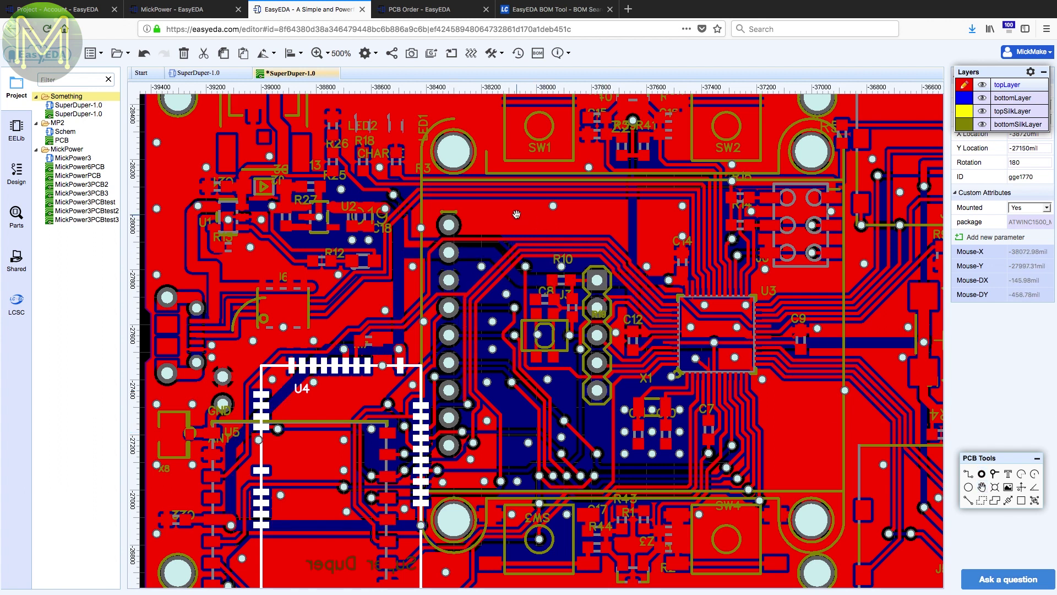
left_click_drag(518, 214, 722, 330)
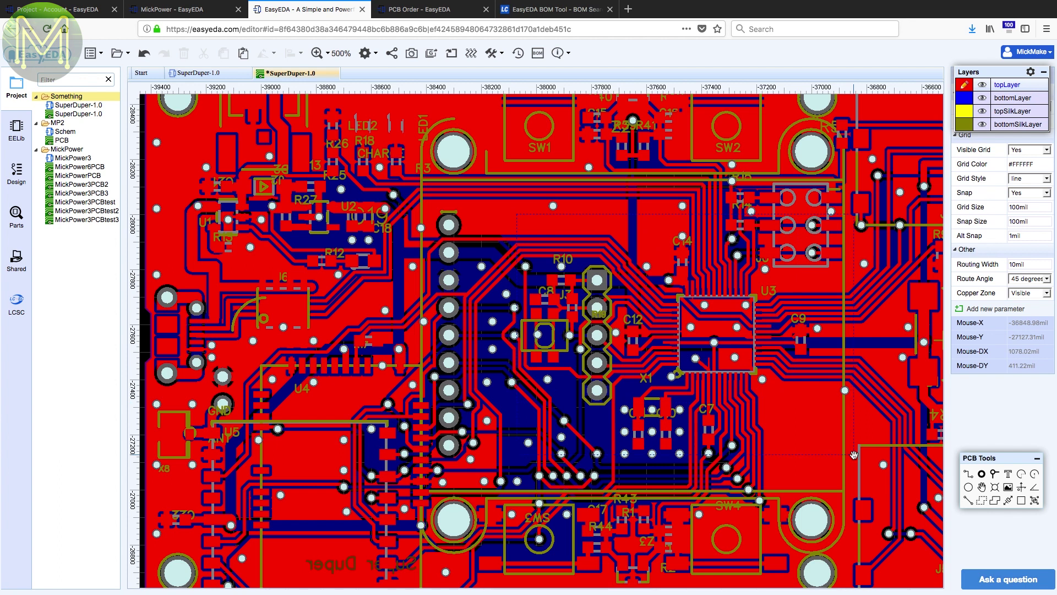
left_click_drag(871, 469, 721, 419)
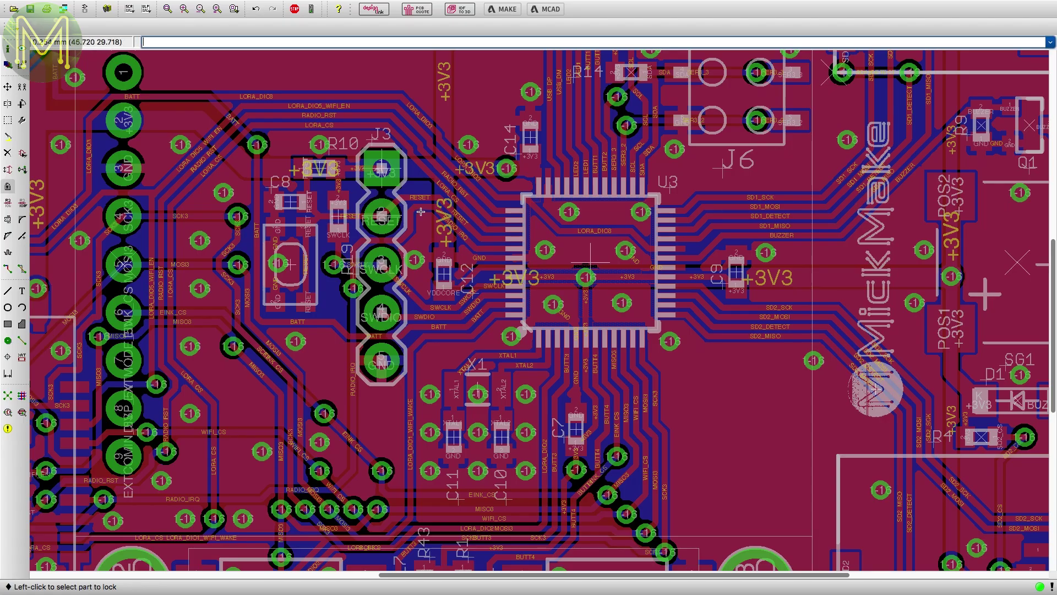
left_click(7, 87)
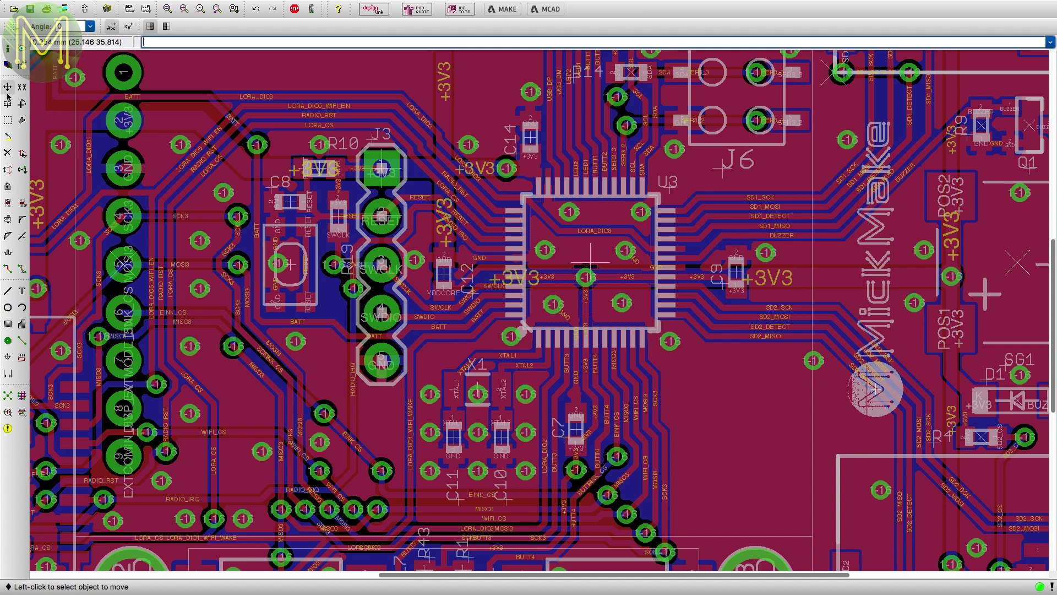
left_click(9, 121)
left_click_drag(243, 112, 675, 370)
right_click(513, 279)
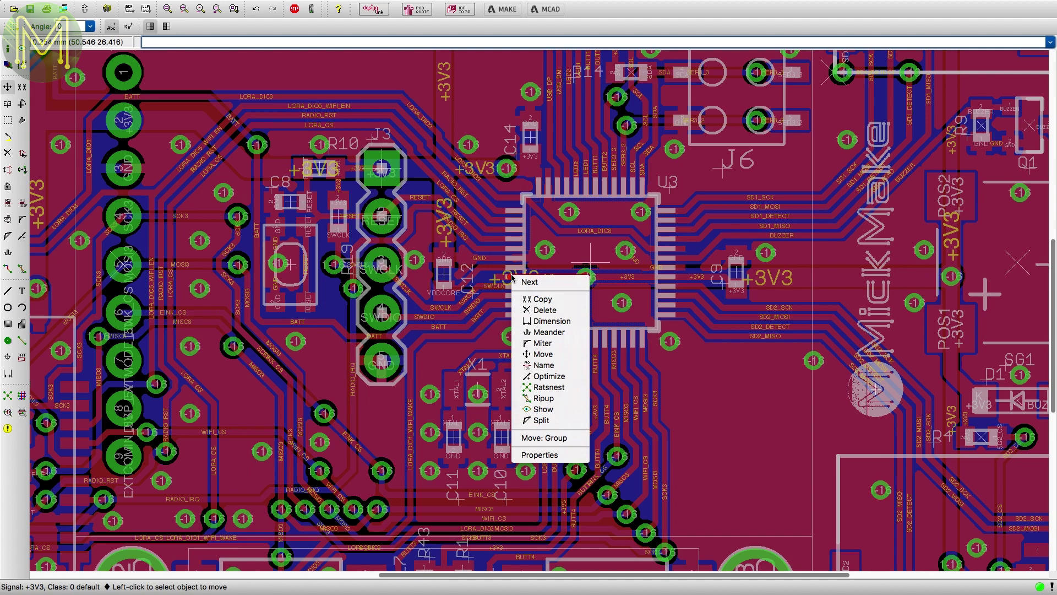
left_click(550, 439)
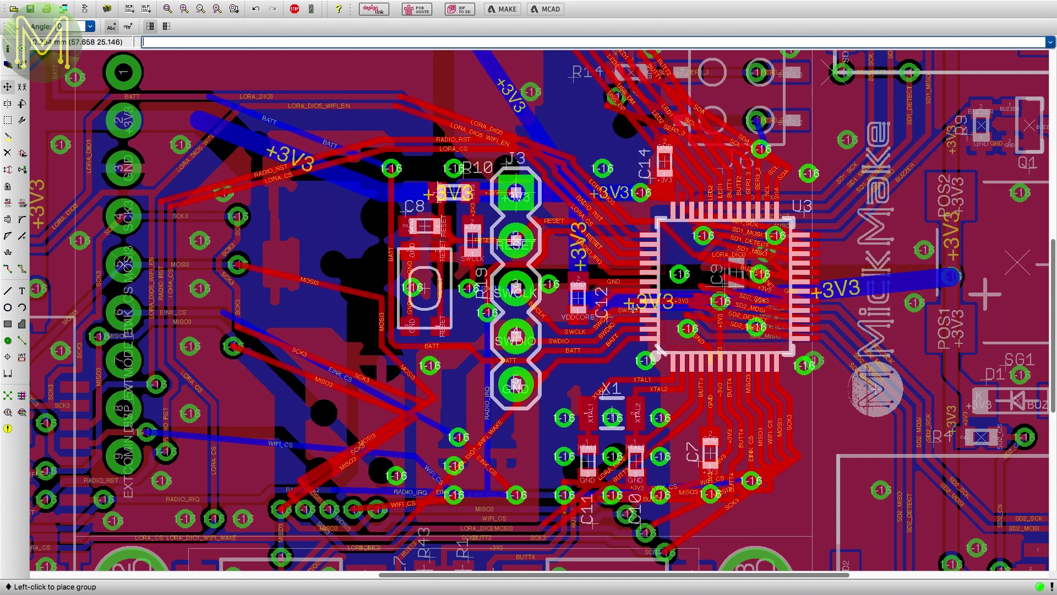
left_click(591, 305)
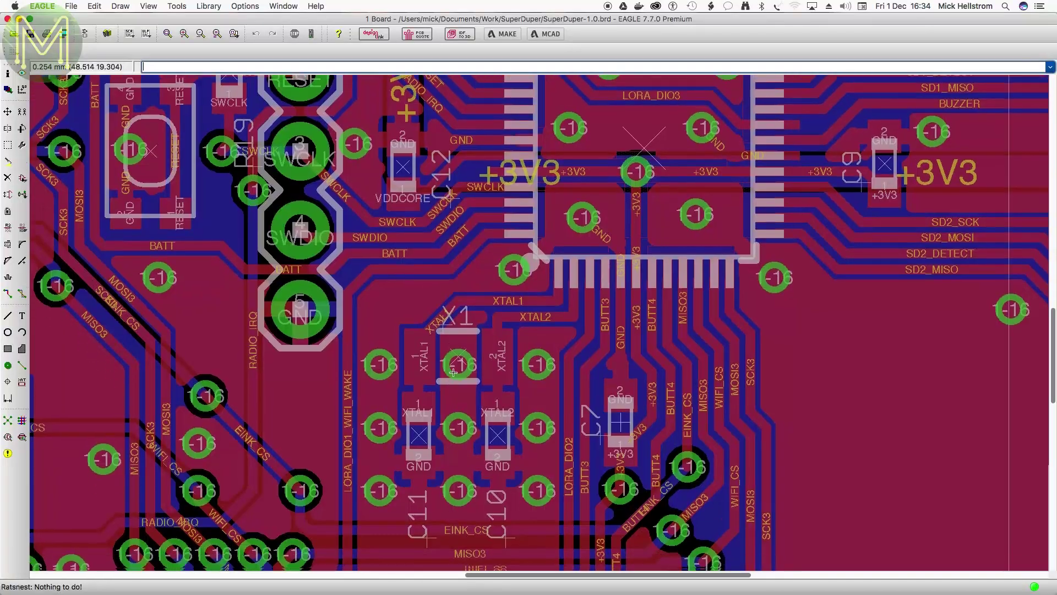
scroll(459, 391, "down", 2)
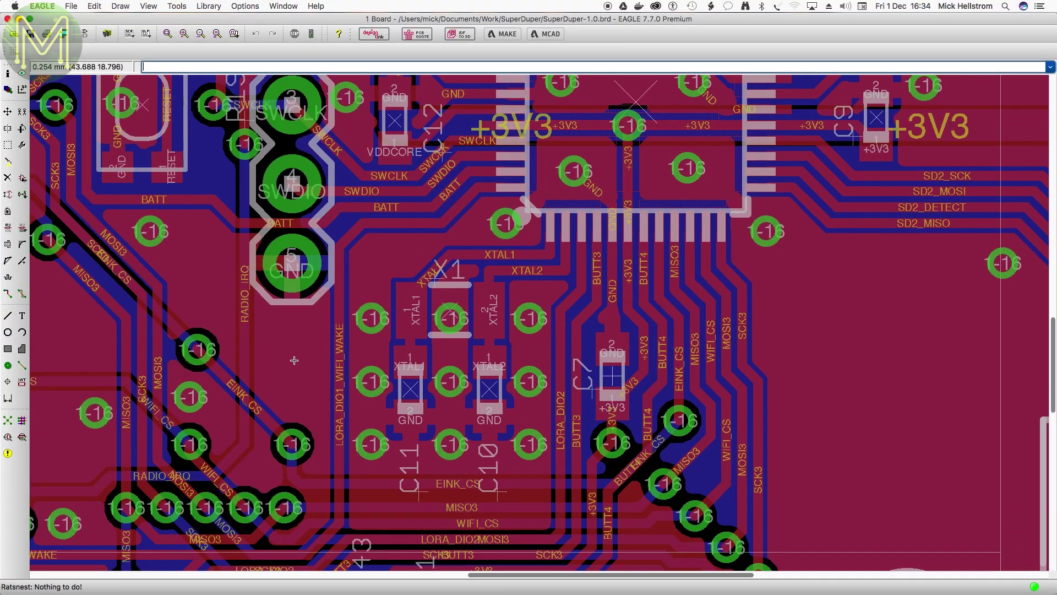
scroll(271, 354, "left", 10)
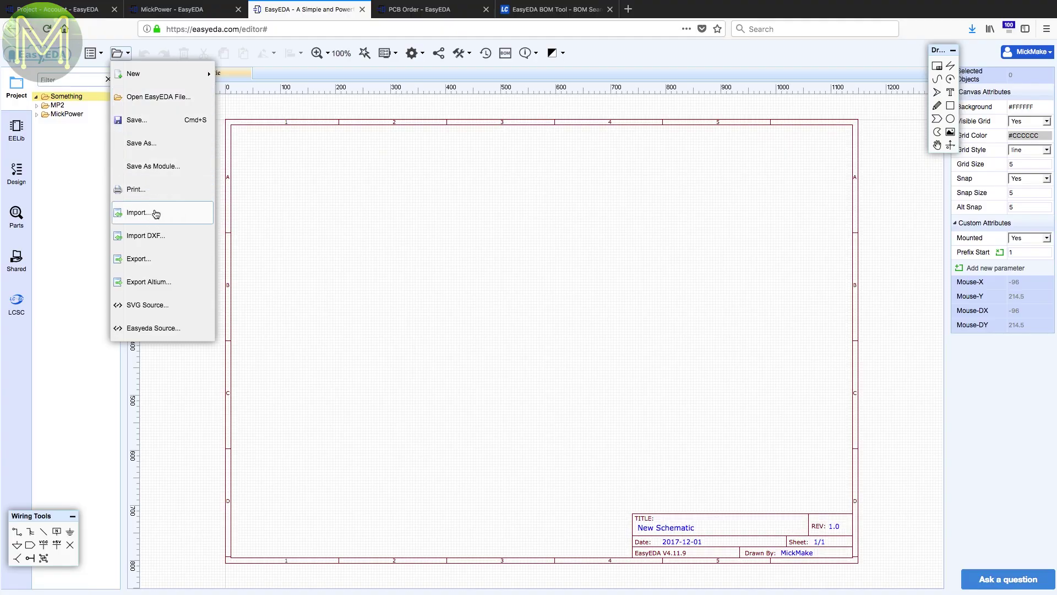
Step: Import SuperDuper-1.0.sch as an Eagle schematic and confirm the import
left_click(156, 212)
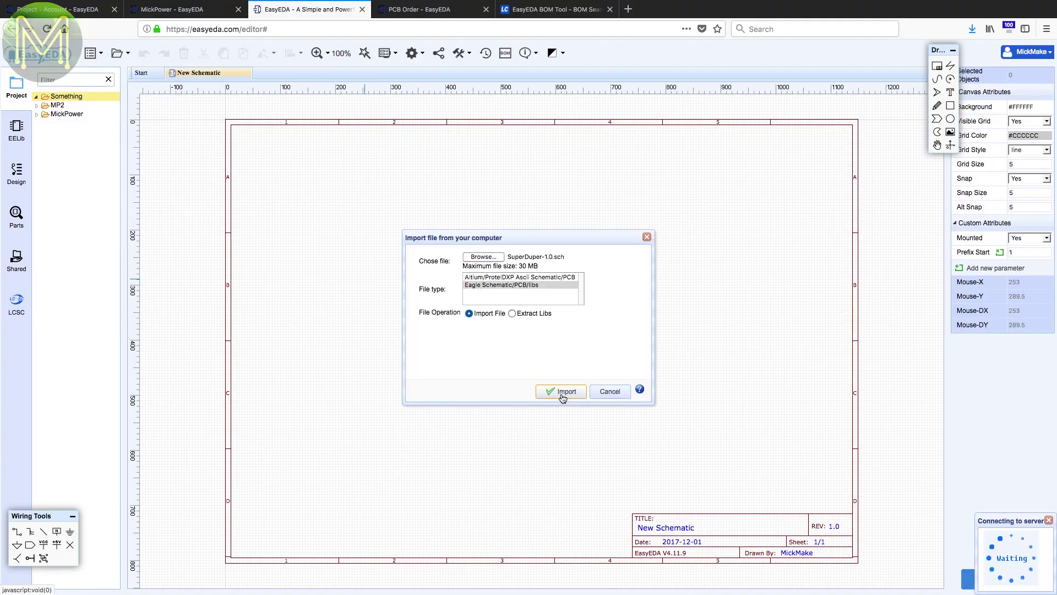
left_click(561, 393)
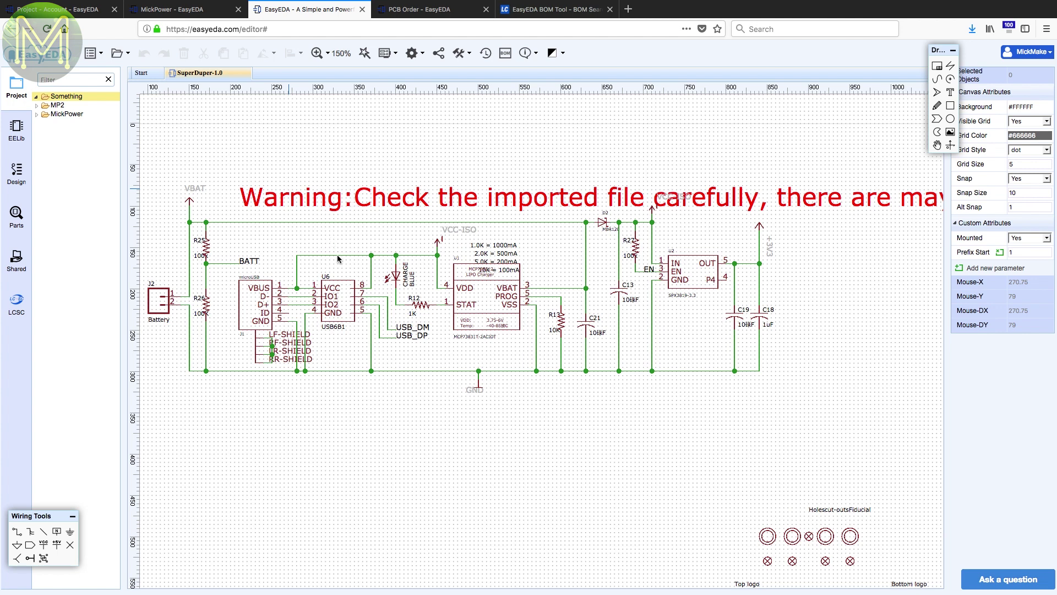
scroll(337, 255, "up", 1)
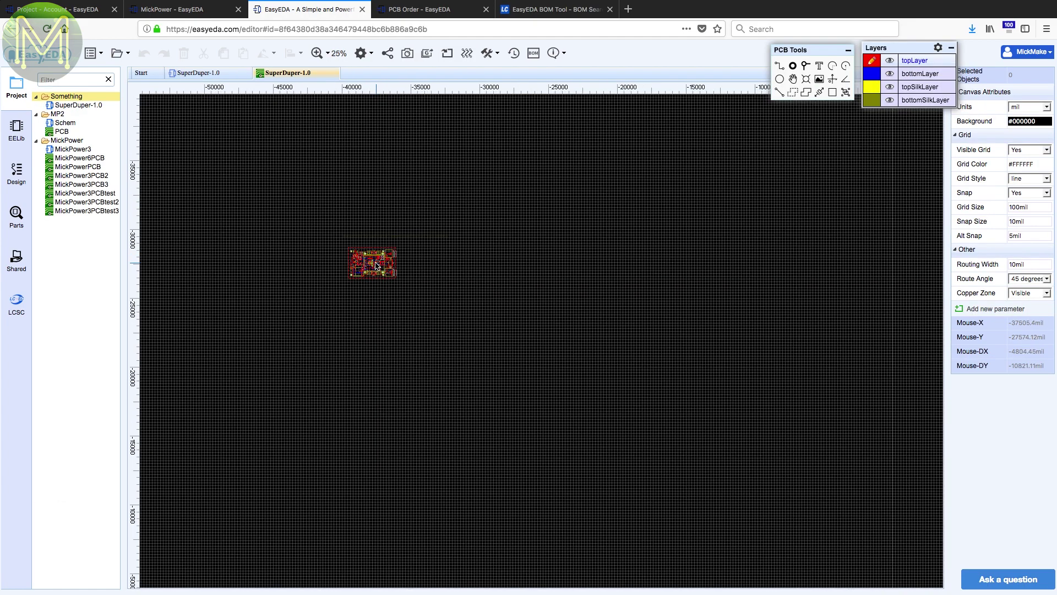
scroll(369, 263, "up", 6)
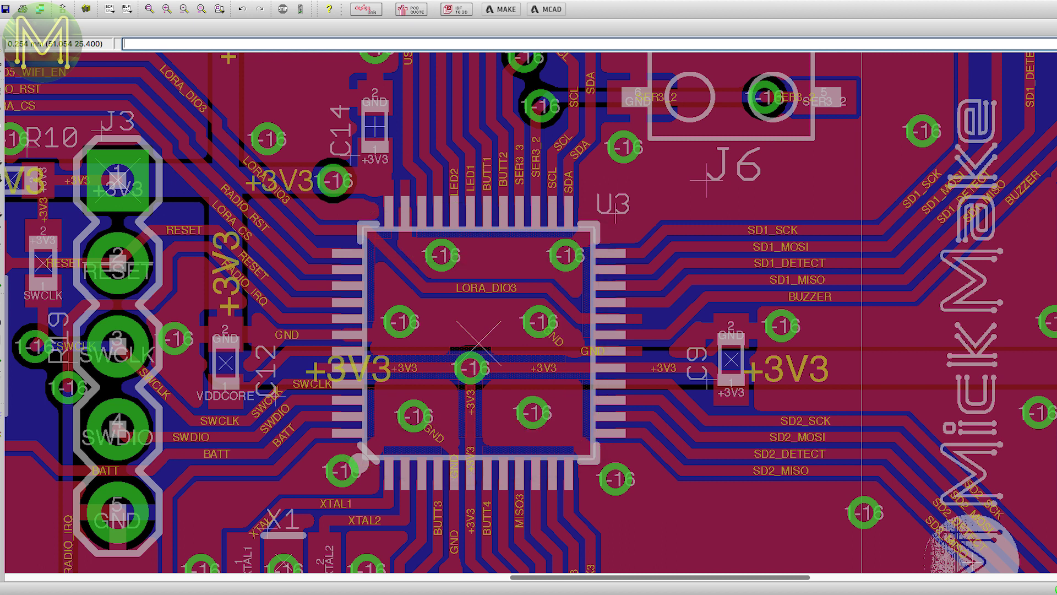
Step: Generate the SuperDuper-1.0 Gerbers, confirm the checklist, and open the order's layer-count choices
scroll(479, 341, "down", 3)
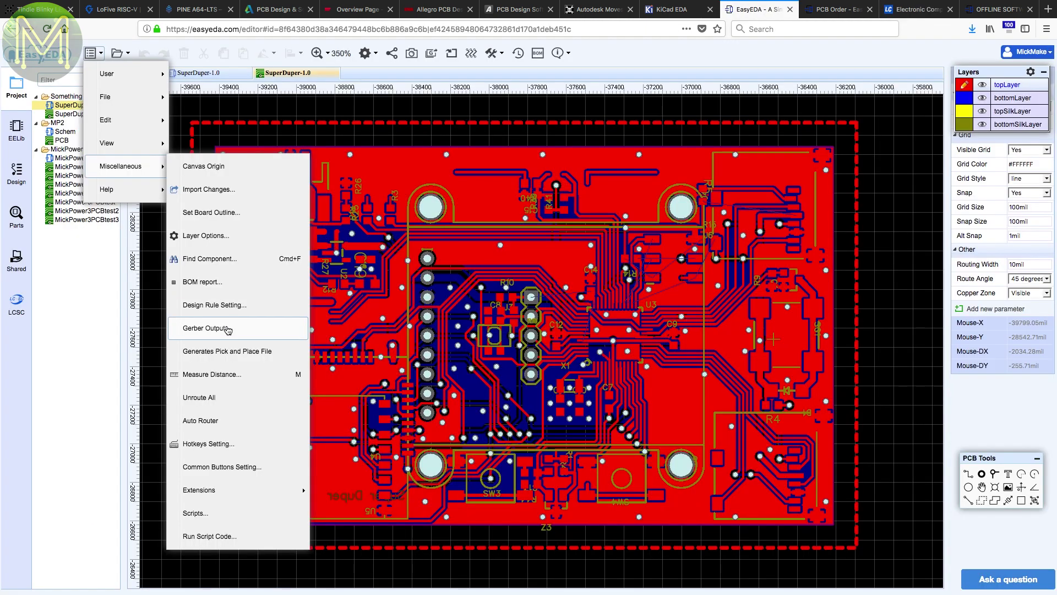
left_click(228, 330)
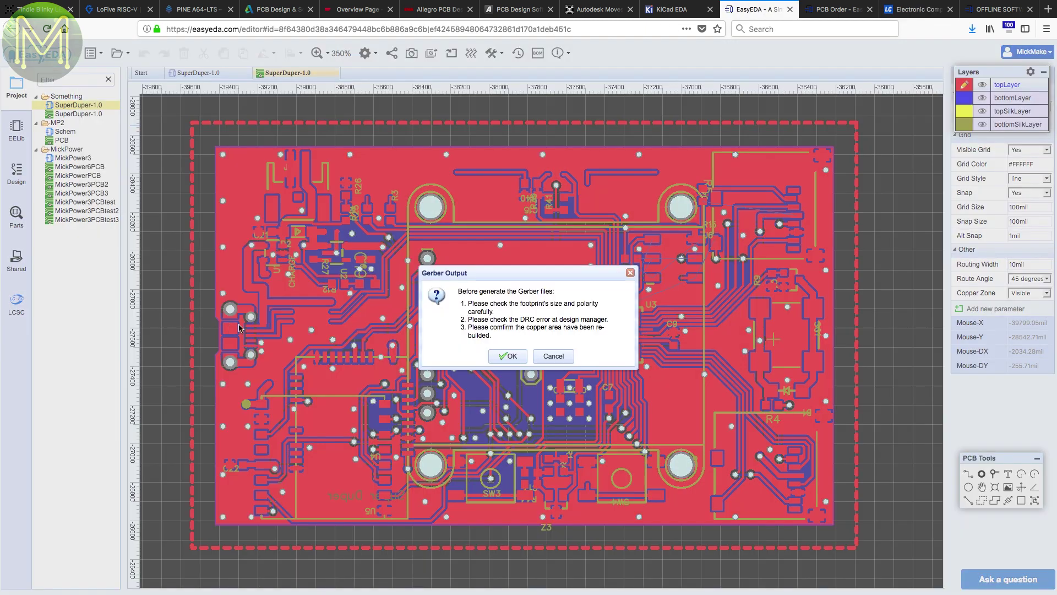
left_click(447, 349)
left_click(308, 311)
Step: Choose 2 layers and add the 5-board SuperDuper-1.0 PCB order to the cart at $2.00
left_click(299, 353)
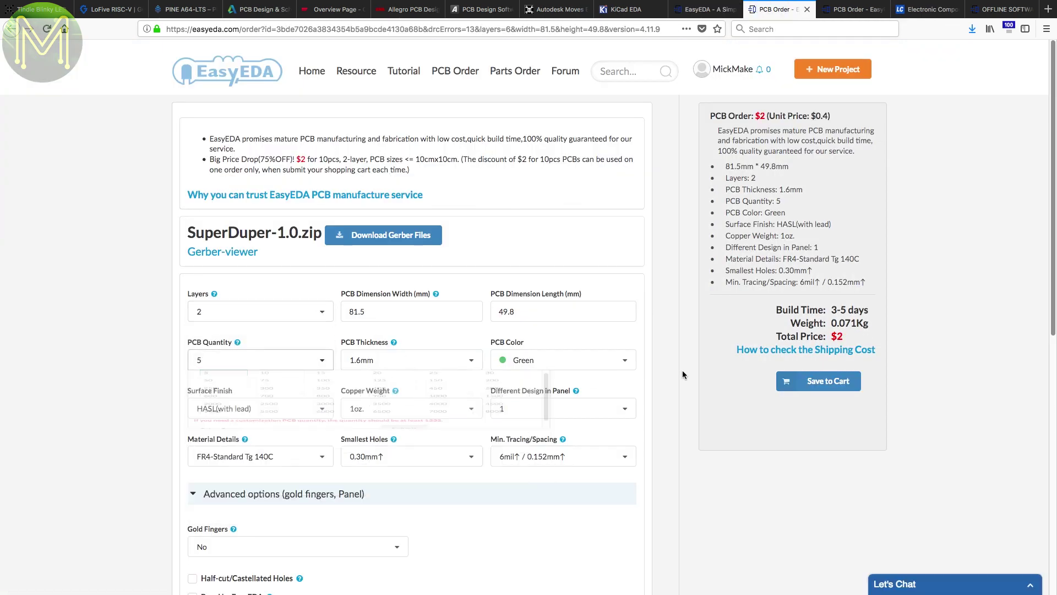
left_click(805, 384)
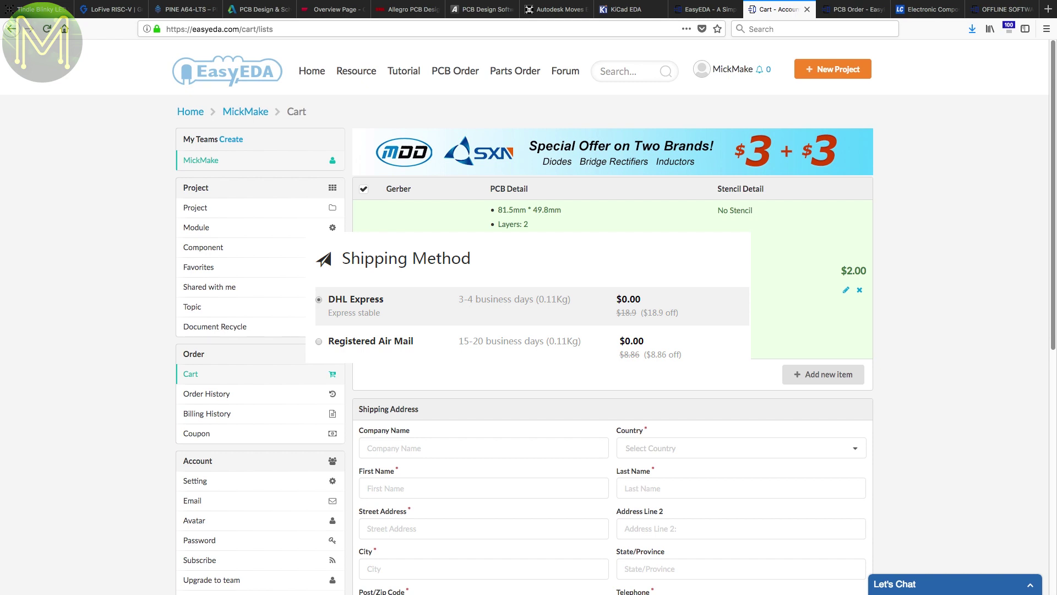
scroll(611, 330, "down", 3)
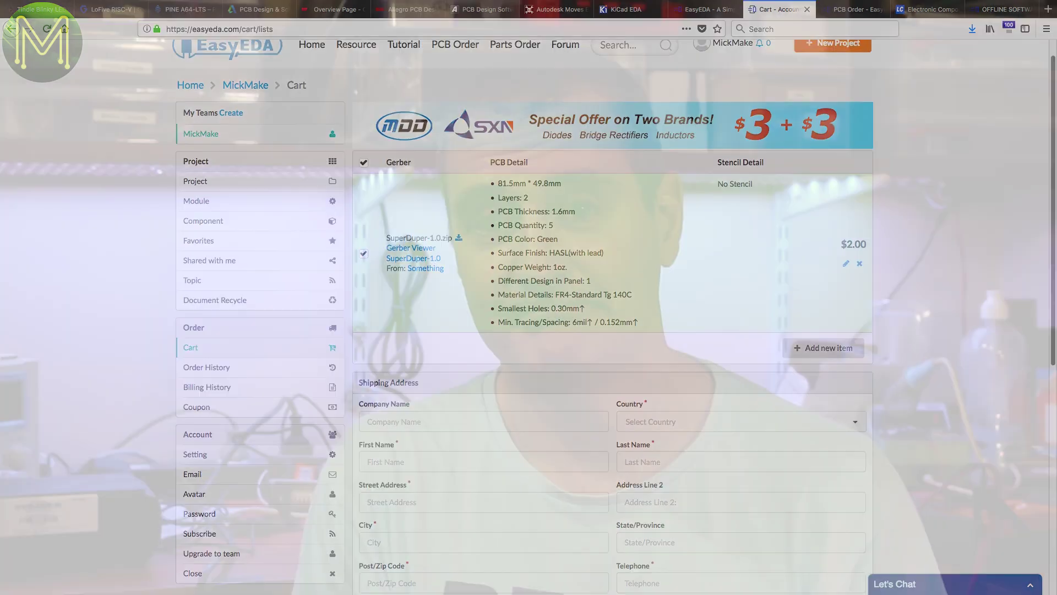